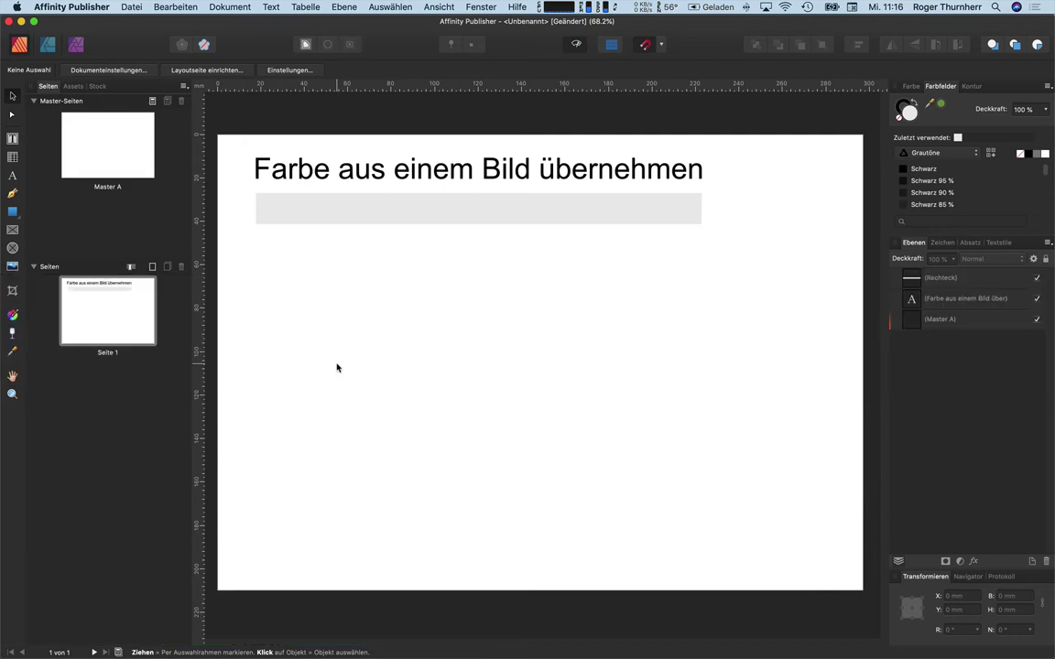
Choose Palette aus Bild erstellen… from the Swatches (Farbfelder) panel menu
click(1049, 86)
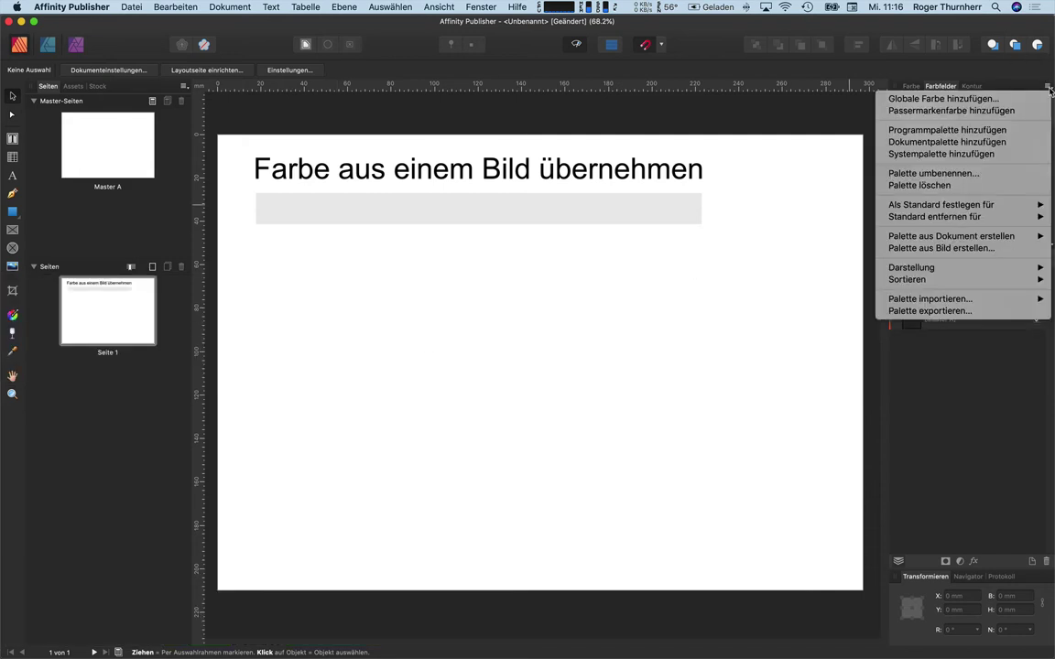
click(997, 249)
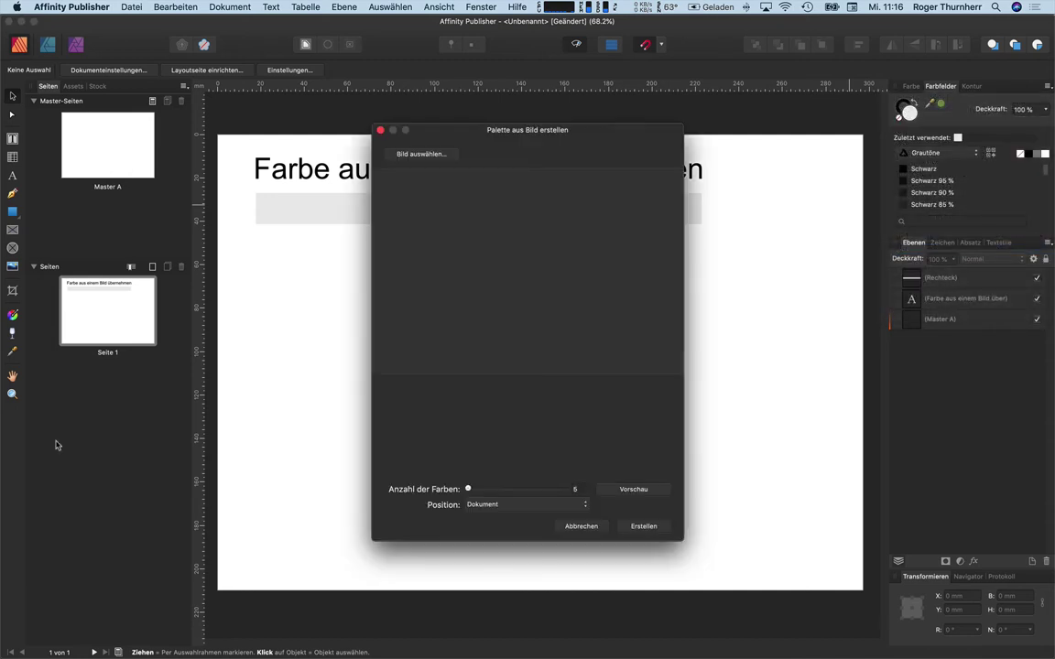
Load 001_kopf.jpg from the Material folder as the palette's source image
click(440, 158)
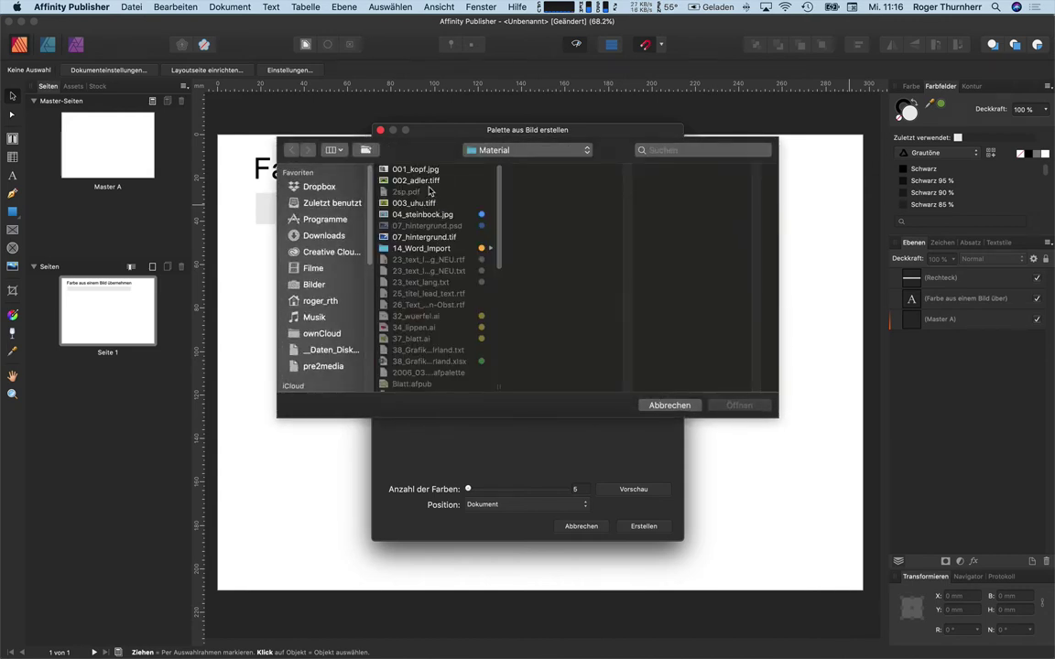
click(412, 169)
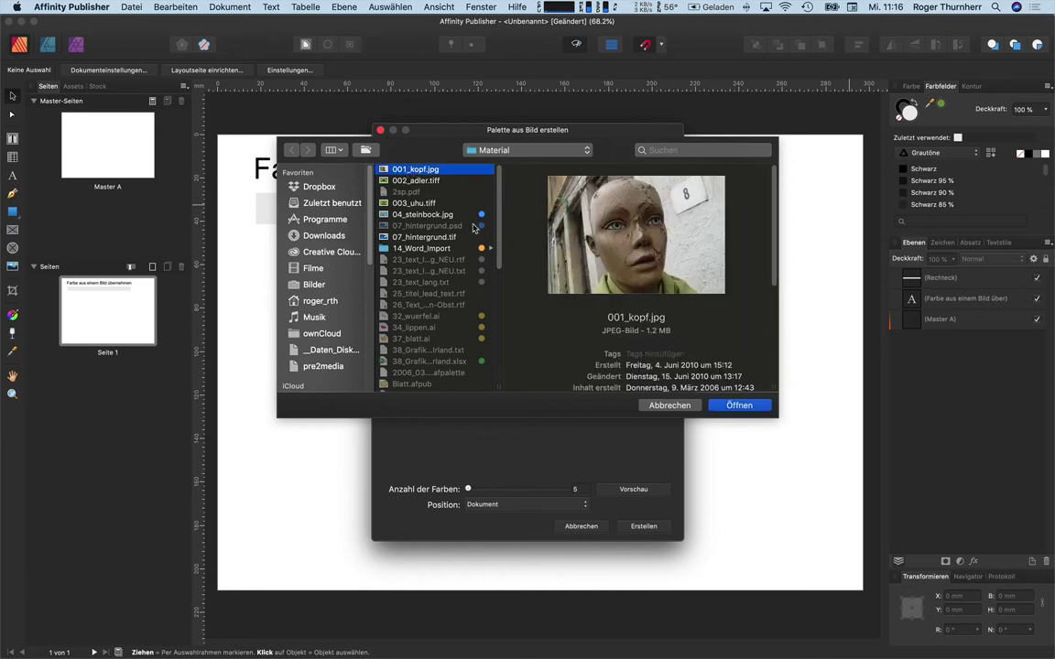
click(725, 405)
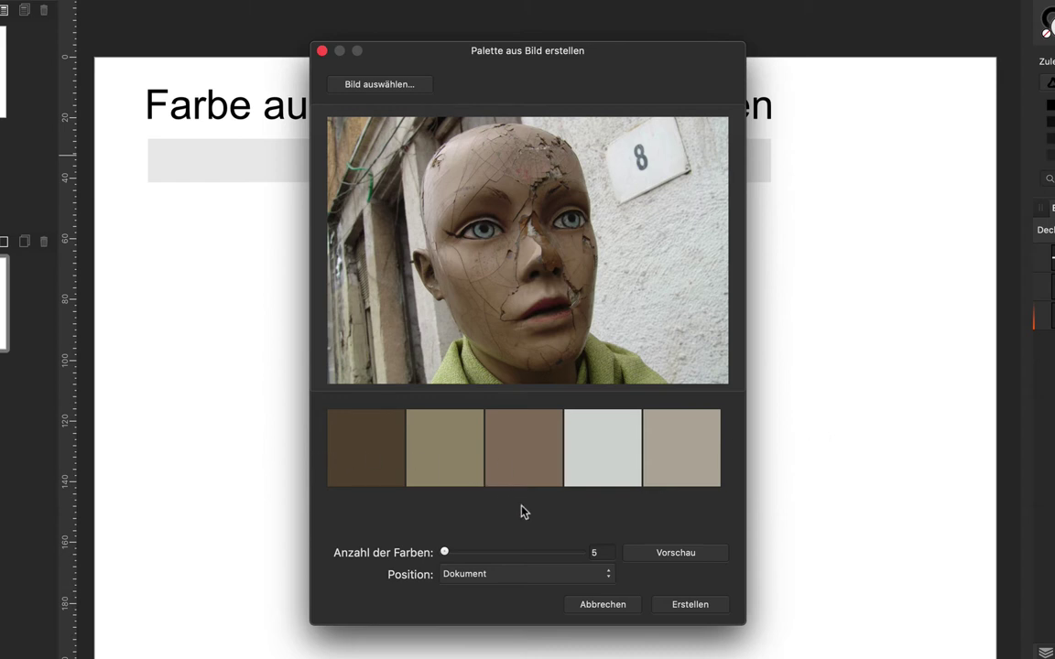
click(544, 577)
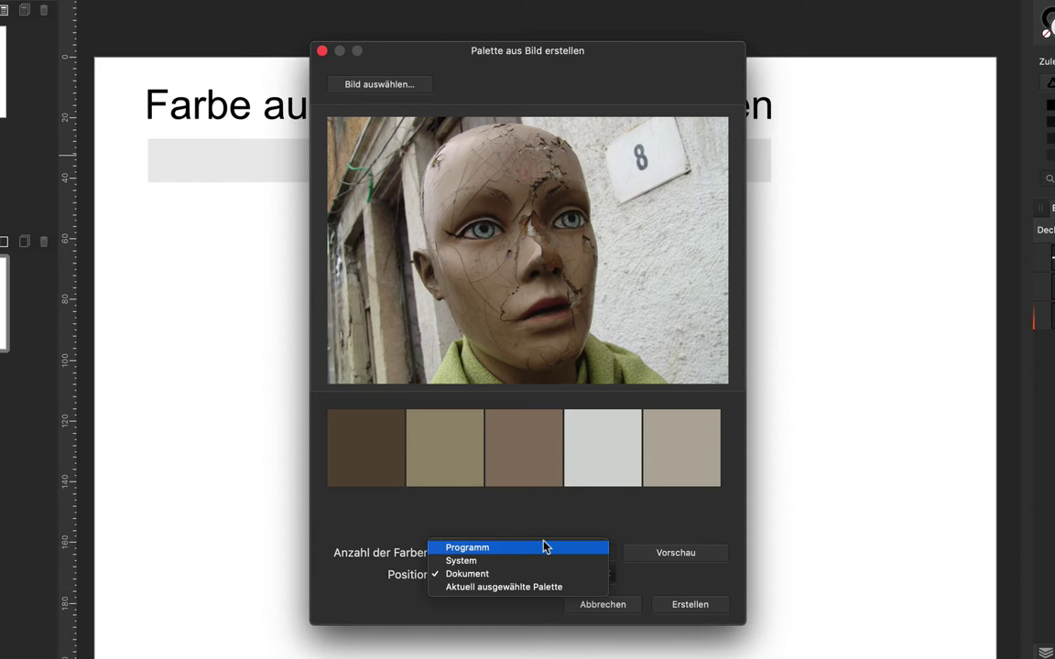
click(545, 547)
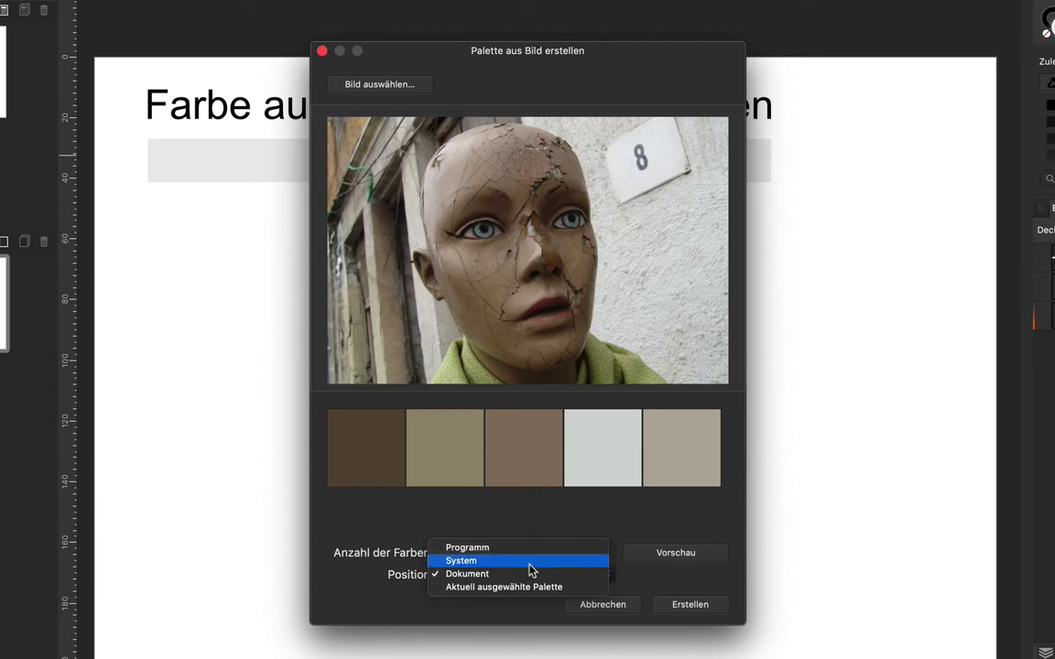
click(529, 574)
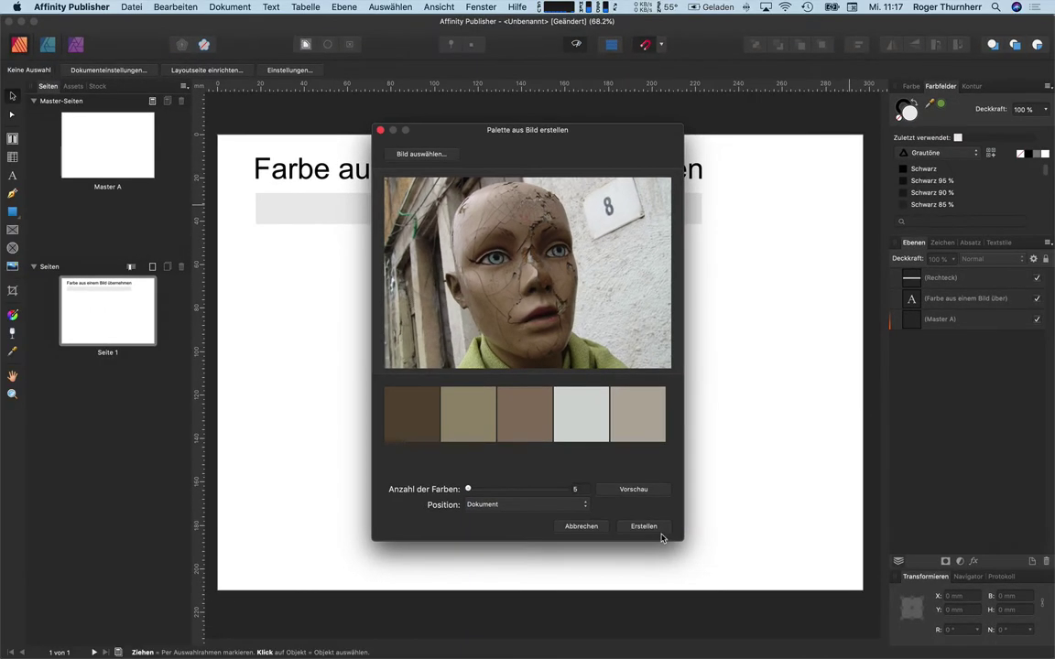
Create the 001_kopf palette, then place 001_kopf.jpg on the page below the bar
click(659, 526)
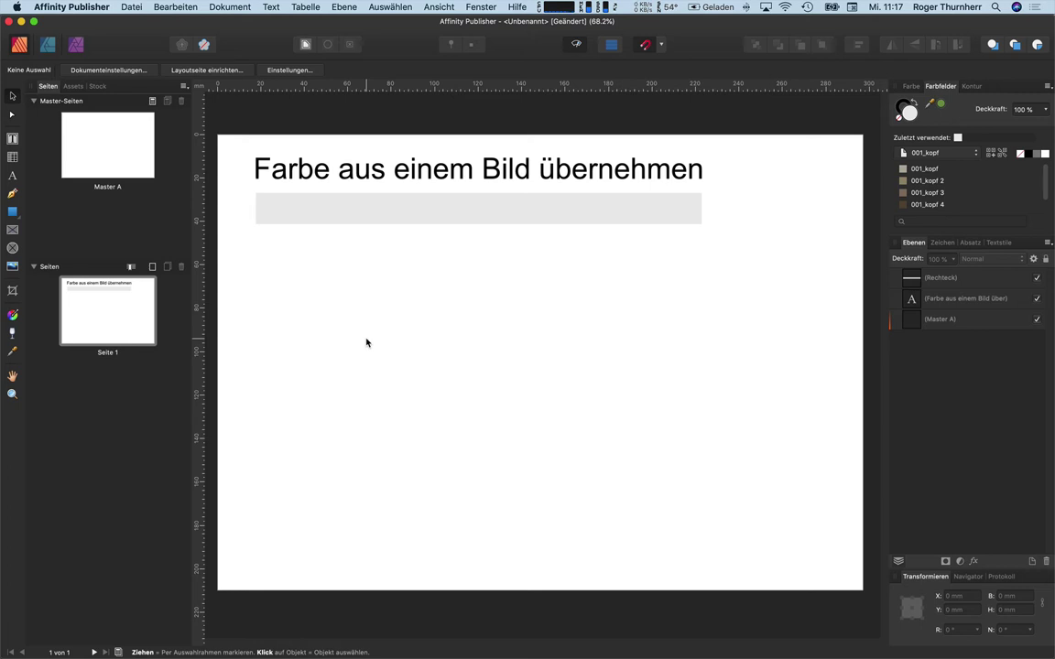
key(super+shift+p)
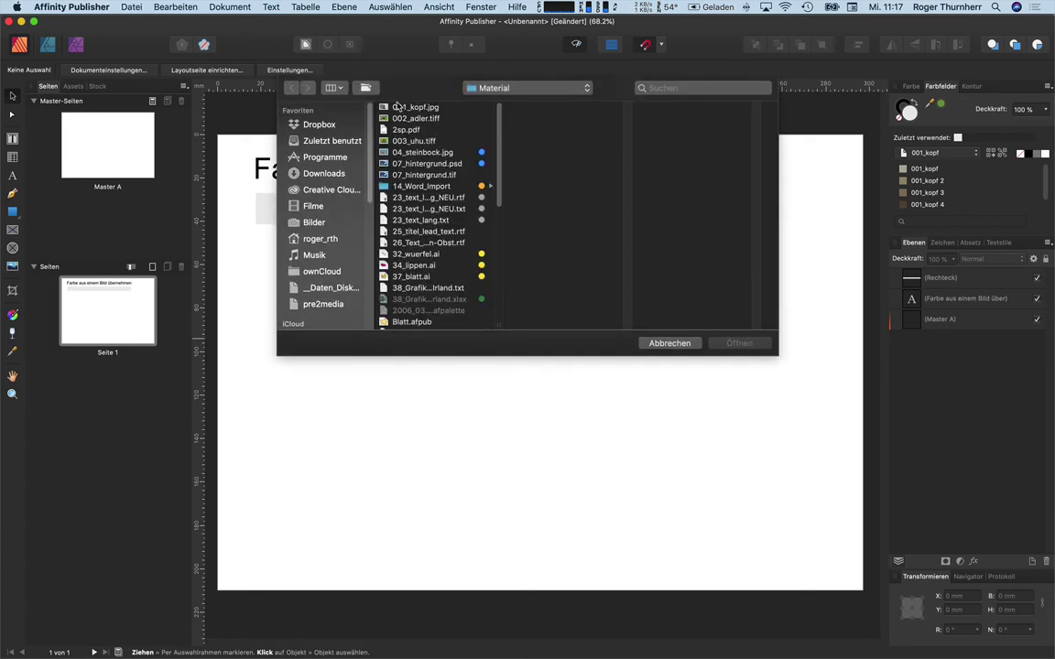
click(414, 108)
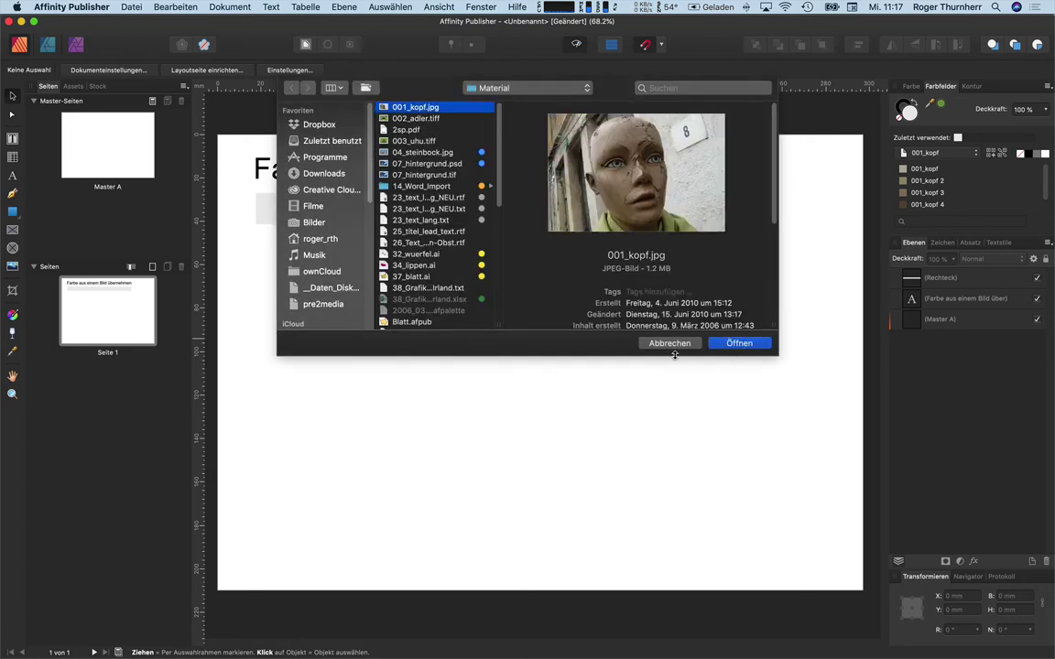
click(734, 345)
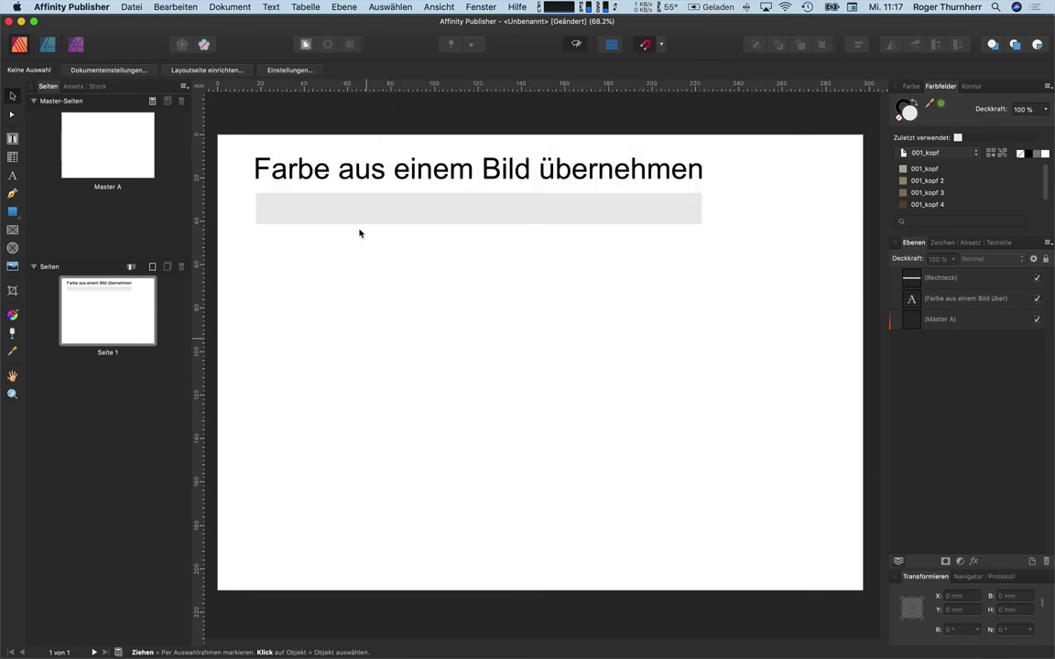
click(267, 248)
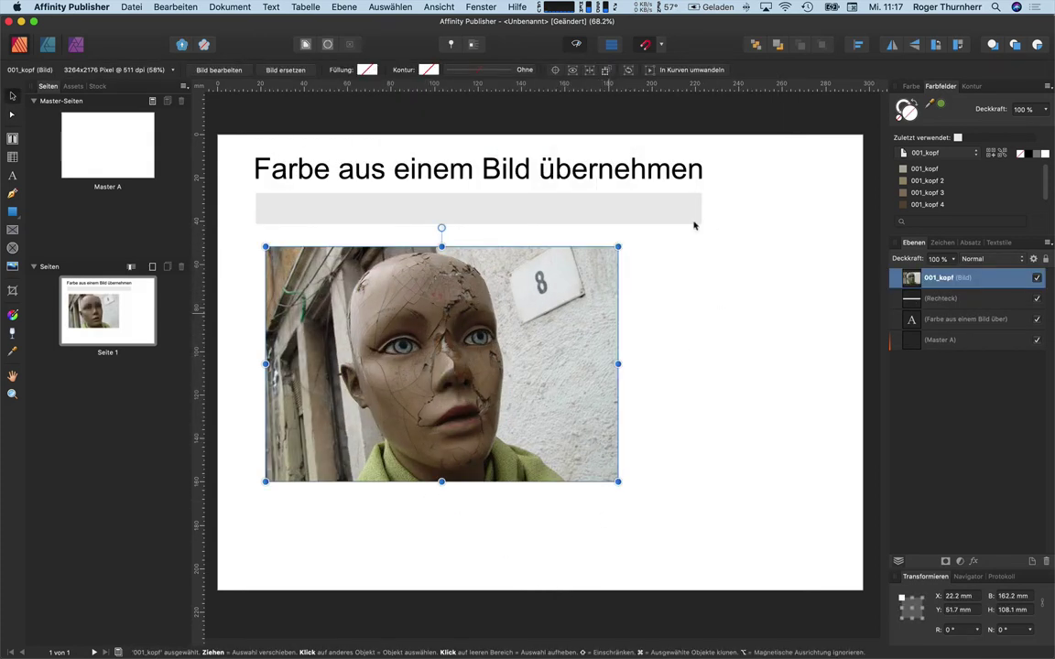
Colour the title with swatch 001_kopf 4 and try 001_kopf 2 on the bar
click(547, 172)
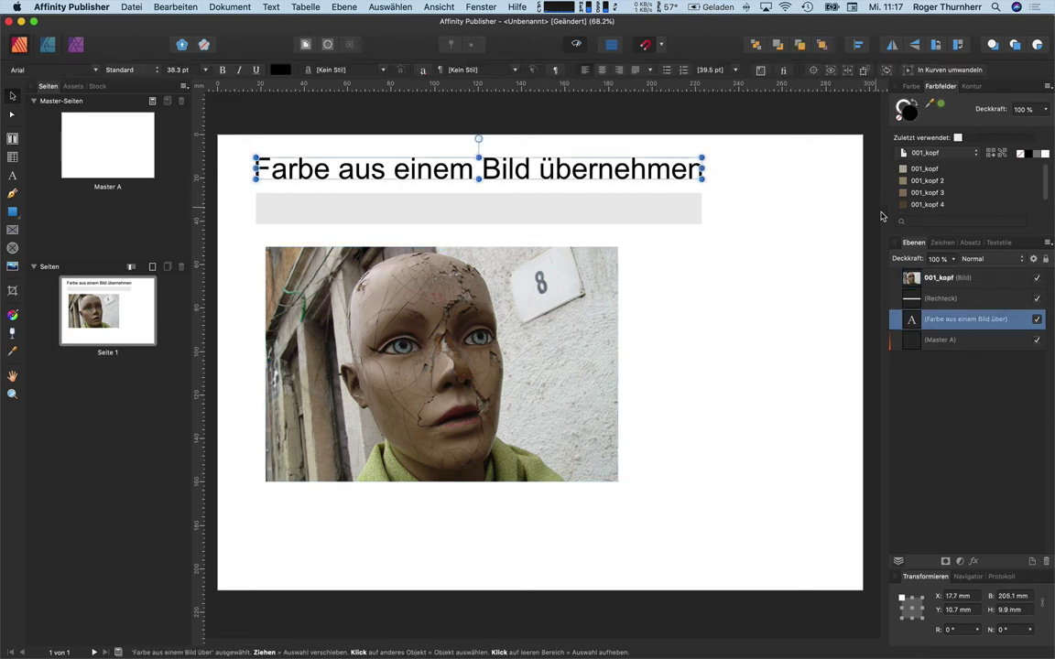
click(926, 204)
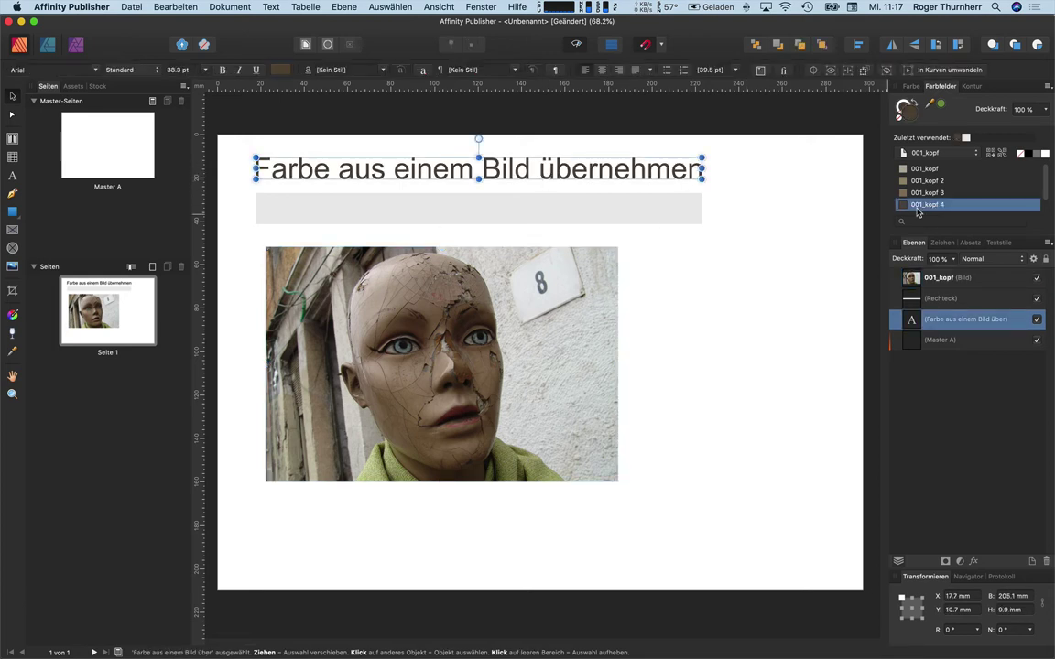
click(645, 209)
click(927, 180)
click(668, 273)
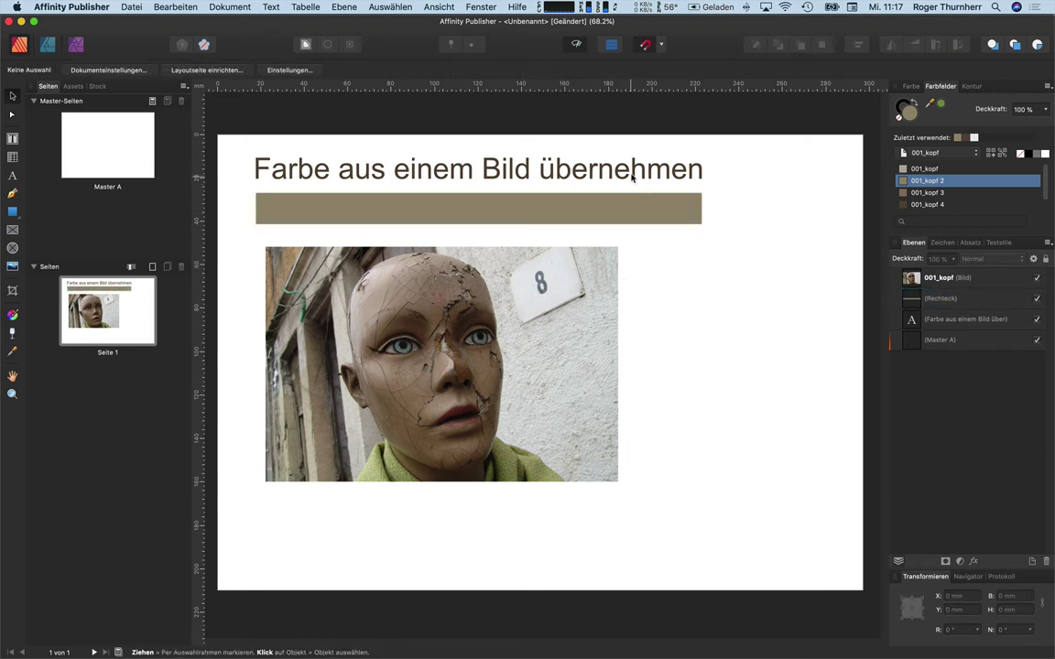
Refill the bar with the light 001_kopf swatch instead
click(567, 163)
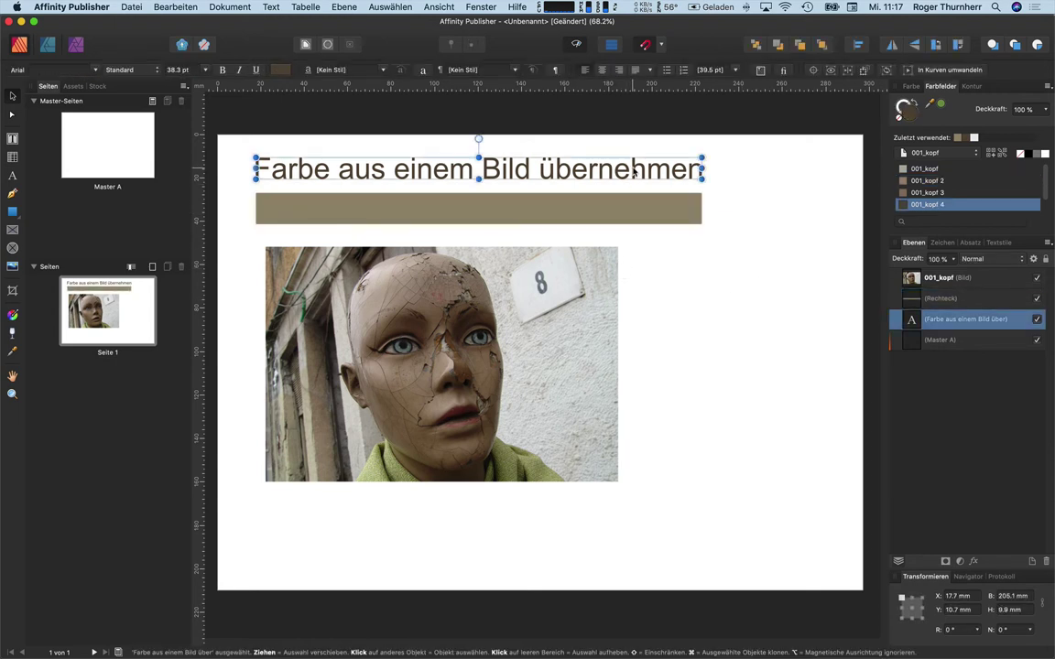
click(685, 212)
click(935, 170)
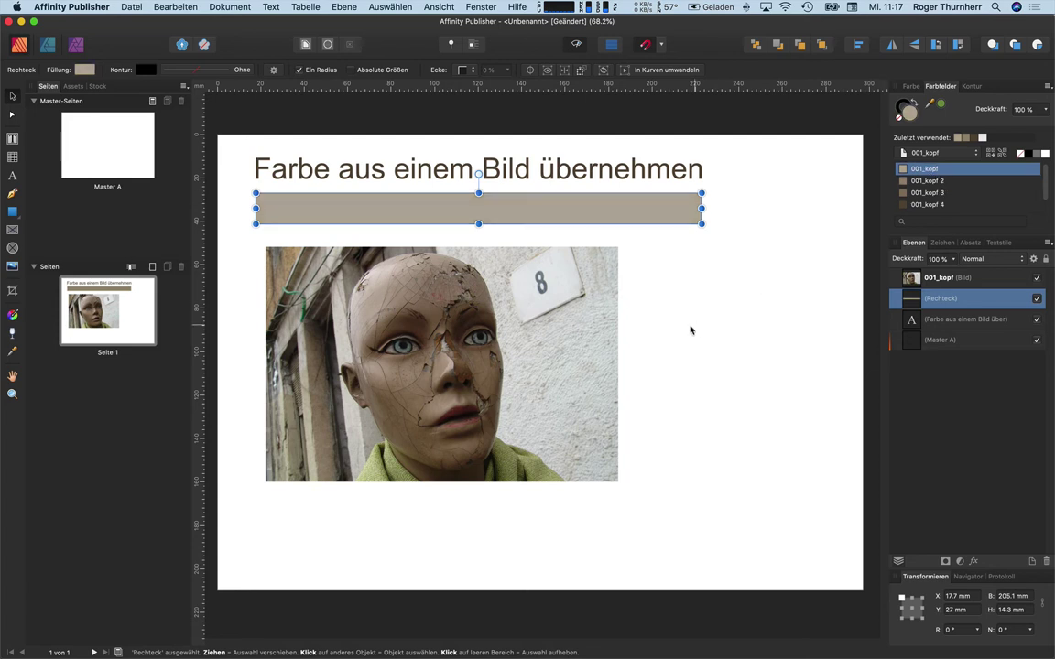
click(690, 330)
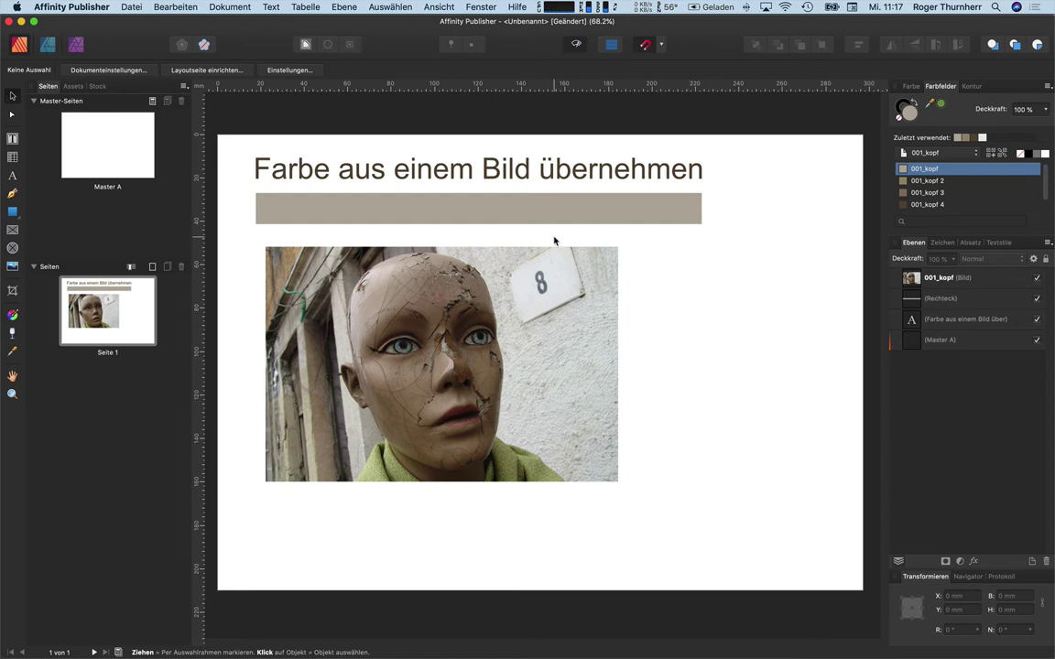
Delete the mannequin photo and pick 002_adler.tiff as the new palette source image
click(275, 316)
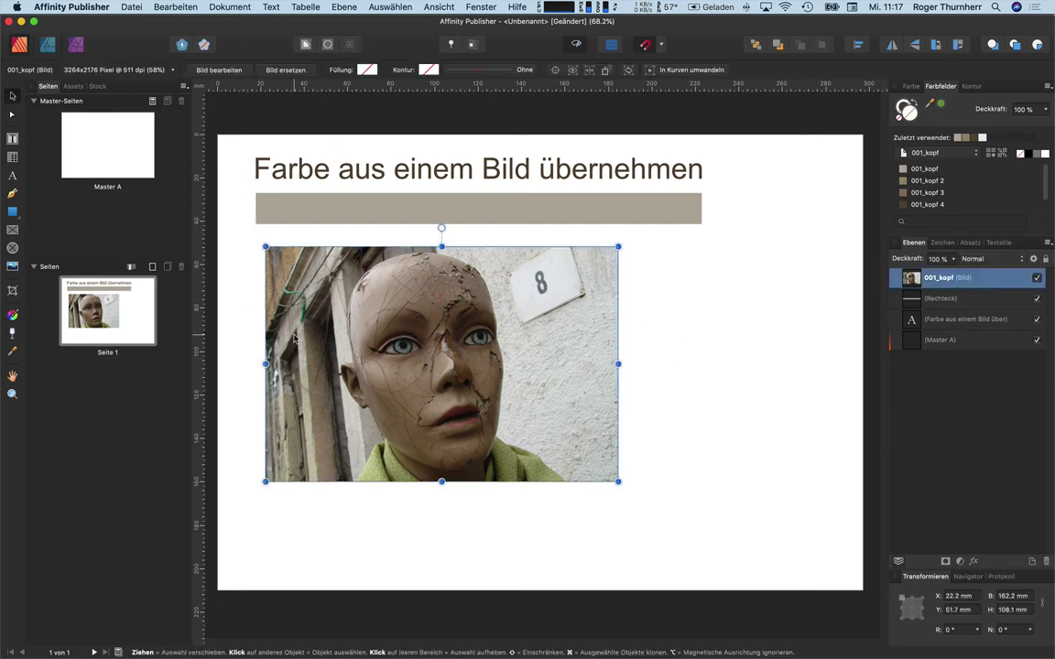
key(Delete)
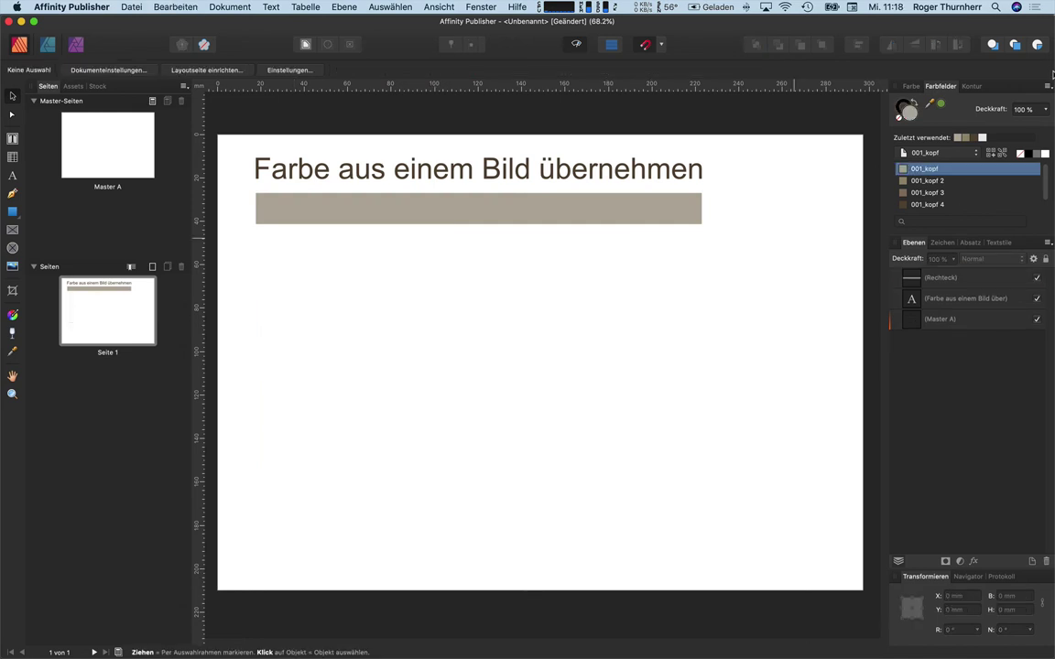
click(1049, 86)
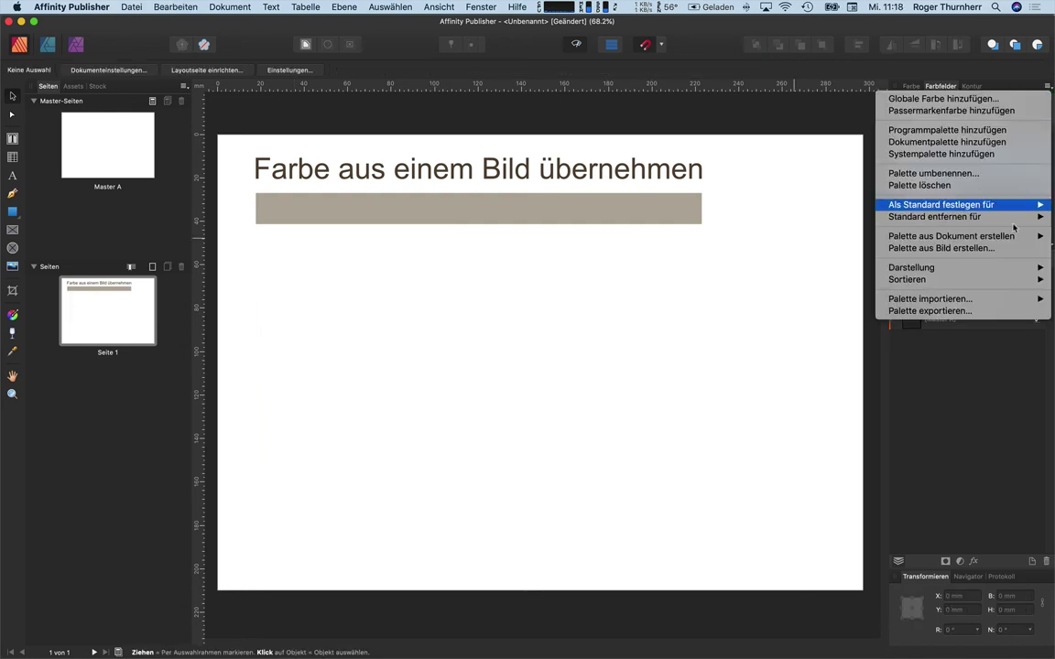
click(1013, 252)
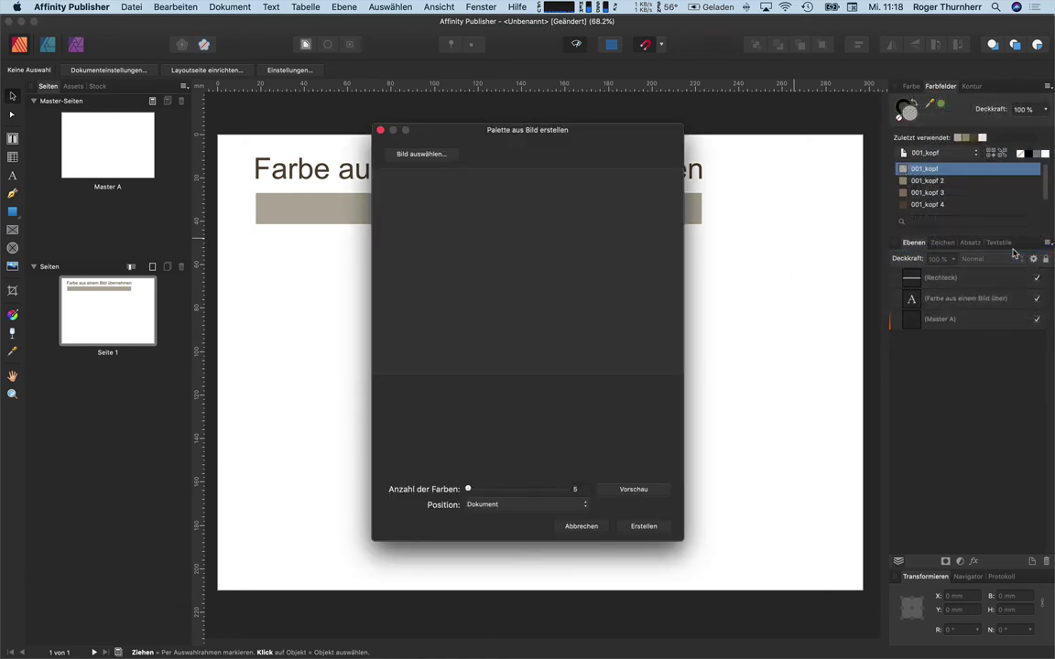
click(427, 154)
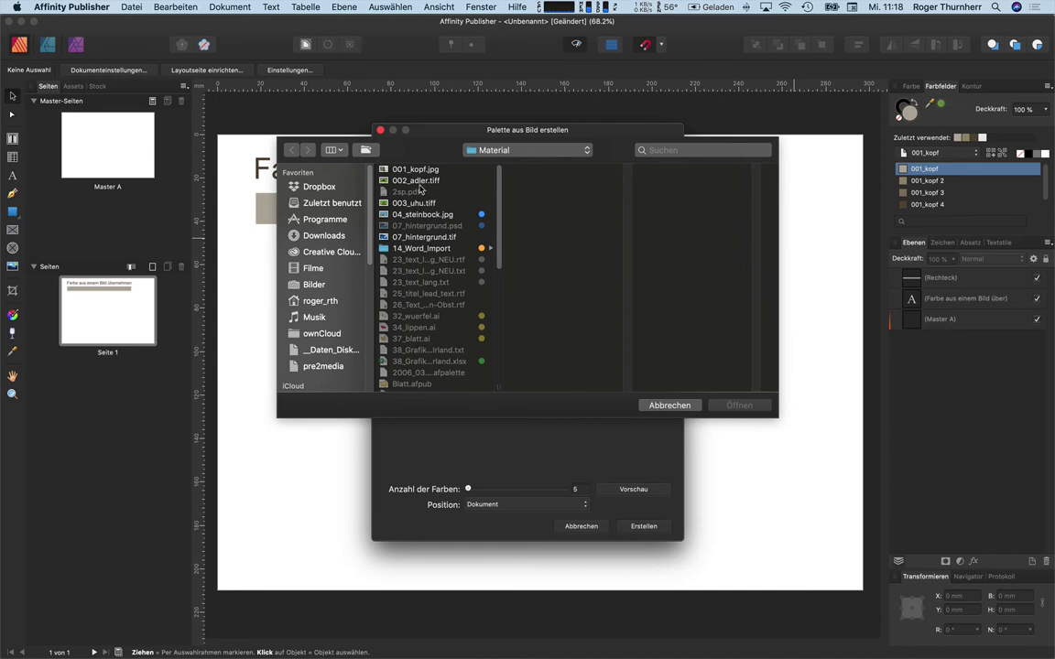
click(381, 179)
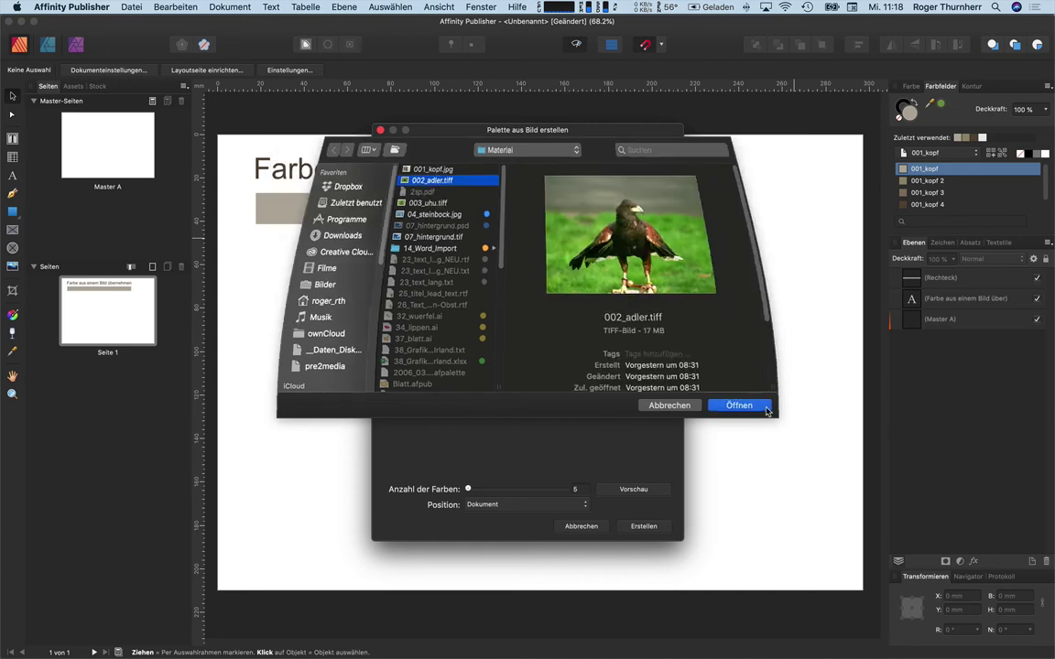
Extract 20 colours from 002_adler.tiff, preview them, and create the 002_adler palette
click(766, 411)
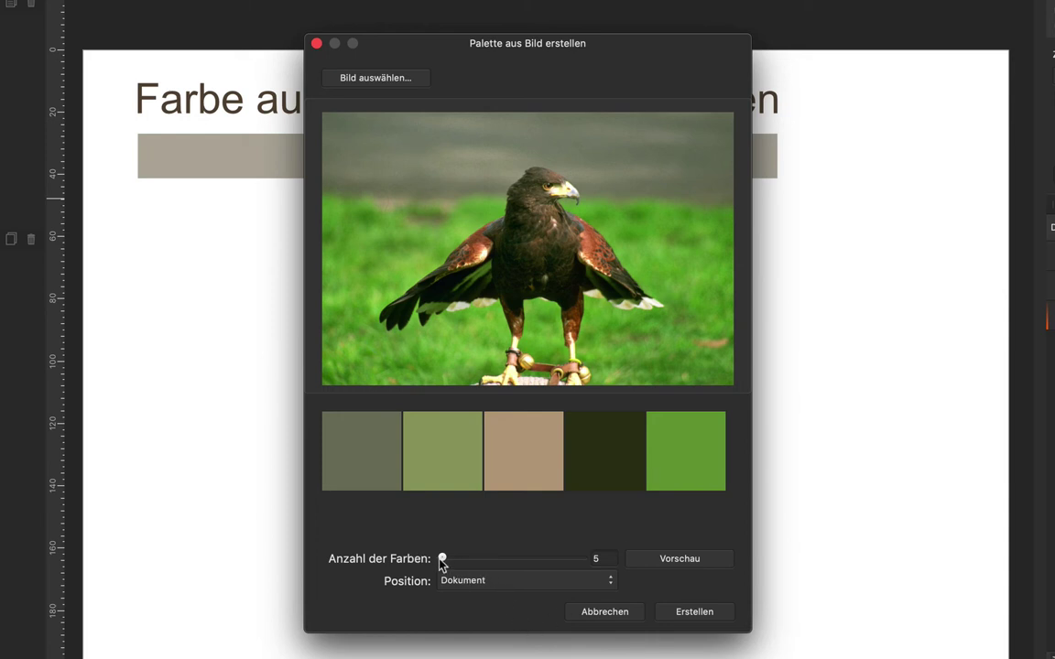
drag(442, 563, 450, 562)
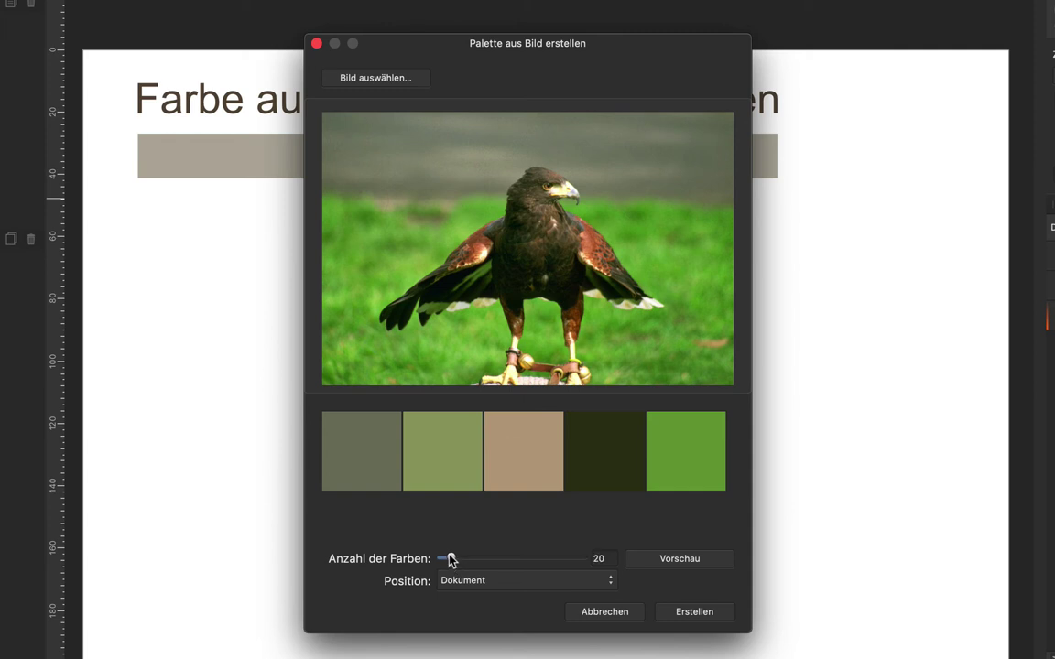
click(694, 564)
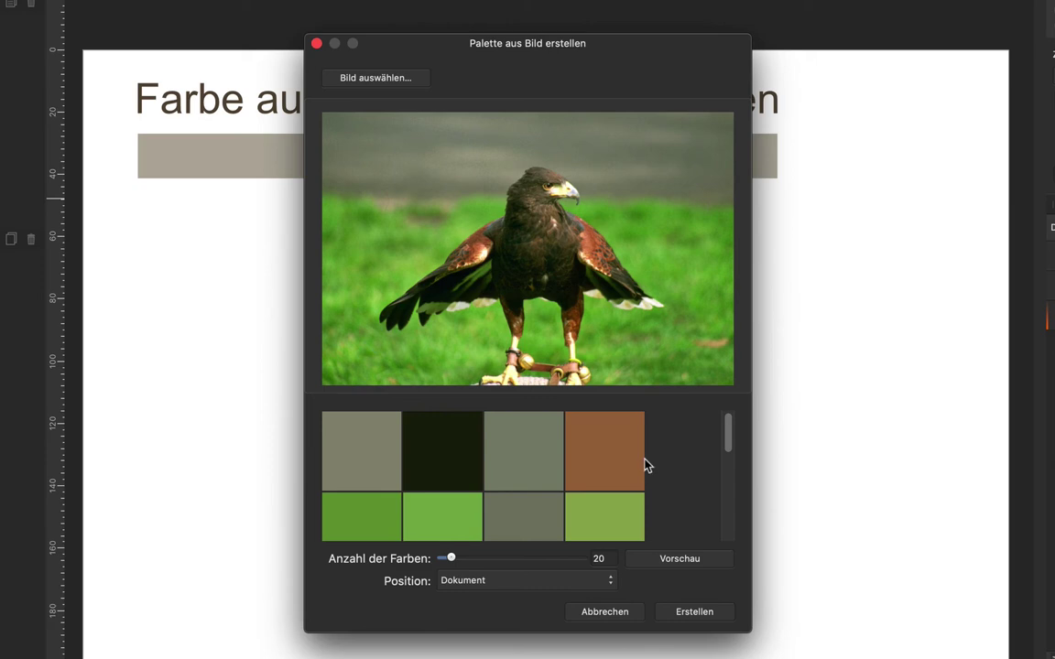
scroll(646, 467, down, 2)
scroll(646, 467, down, 3)
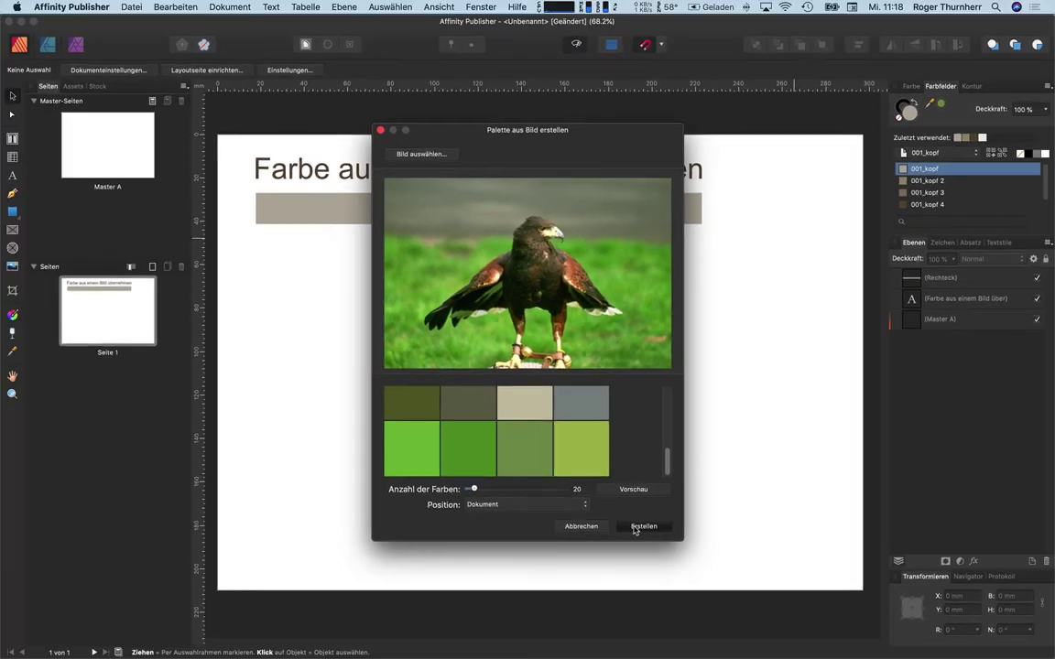
click(692, 613)
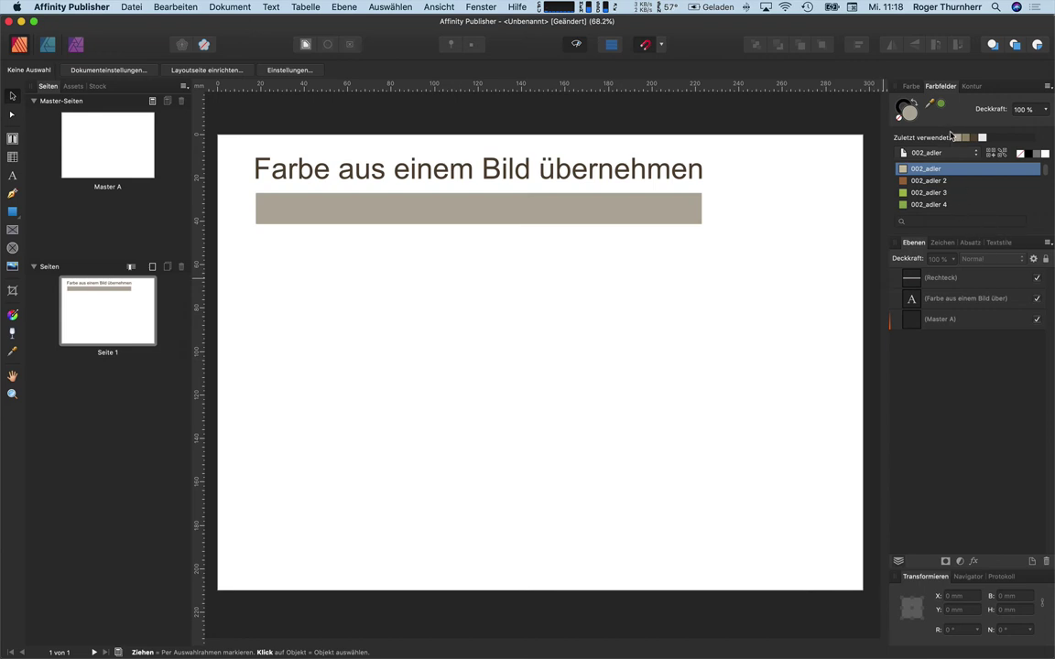
Float the Swatches panel beside the page and enlarge it to show all 20 002_adler swatches
drag(940, 86, 731, 139)
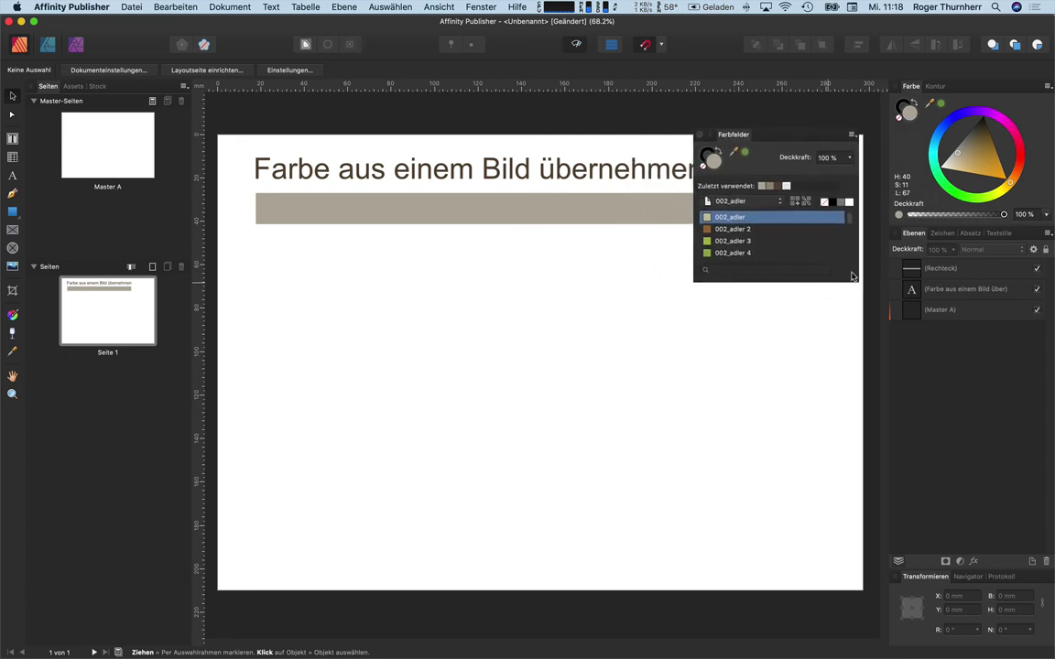
drag(853, 280, 850, 537)
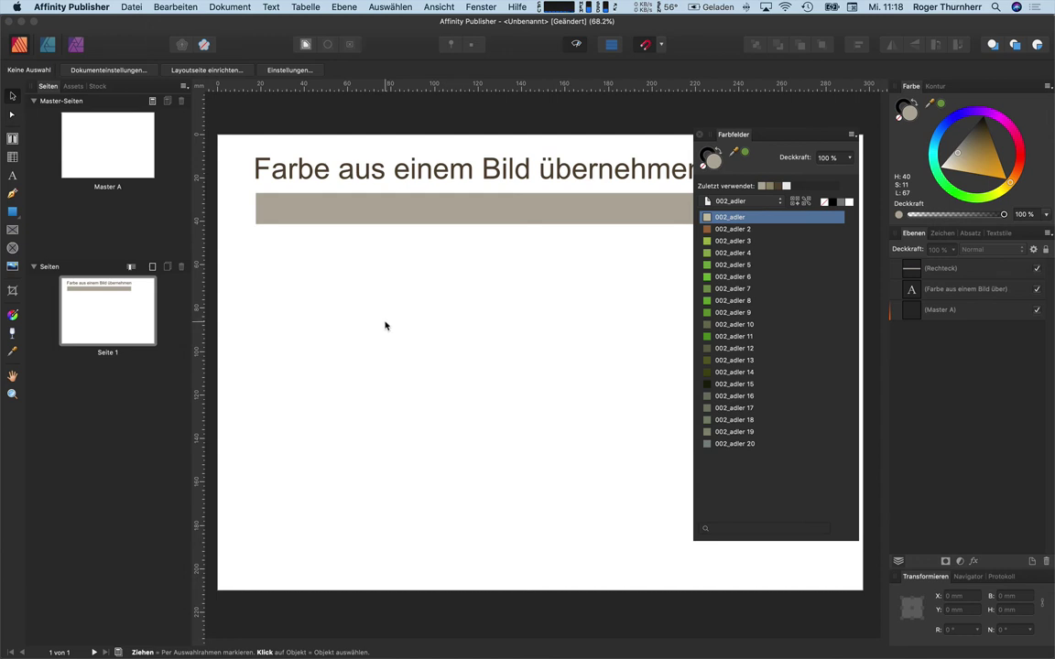
key(super+shift+p)
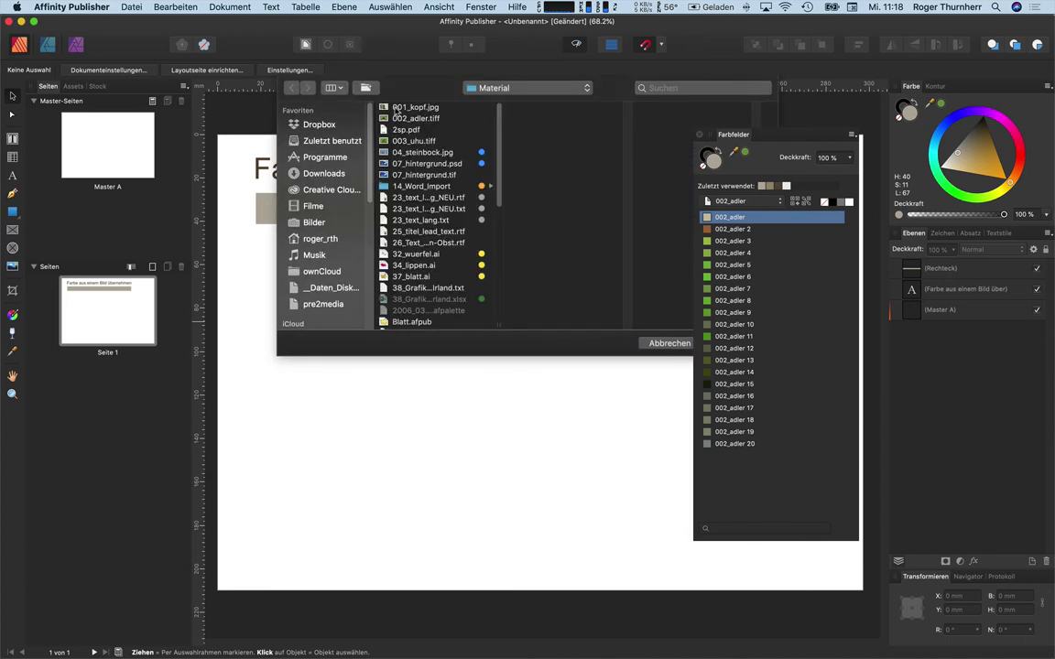
Place the eagle photo 002_adler.tiff on the page below the bar
click(396, 108)
click(425, 119)
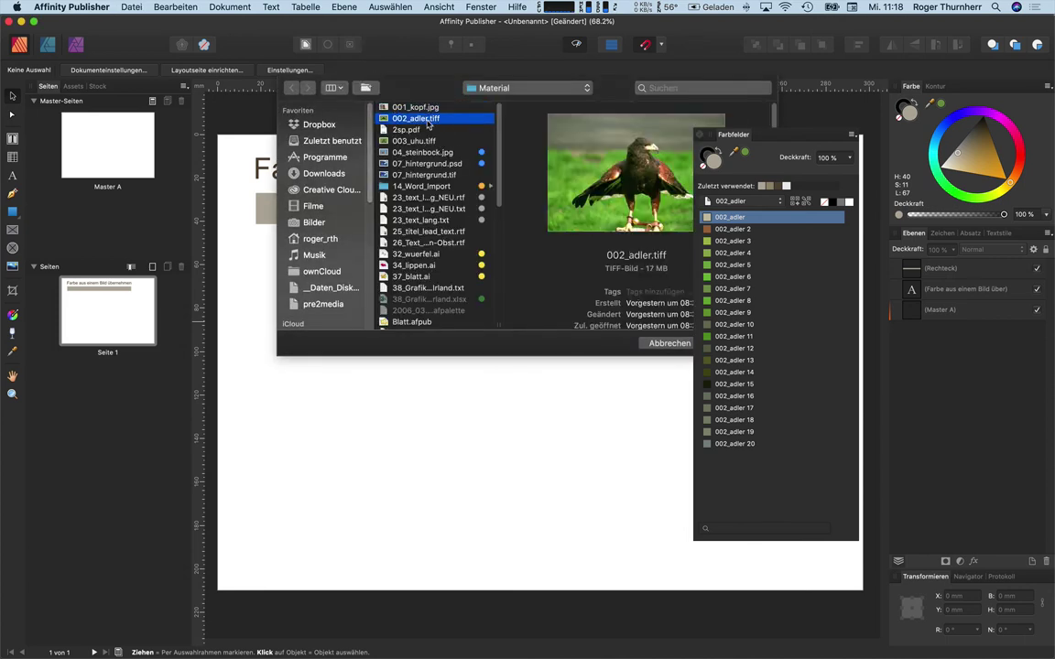
double_click(425, 119)
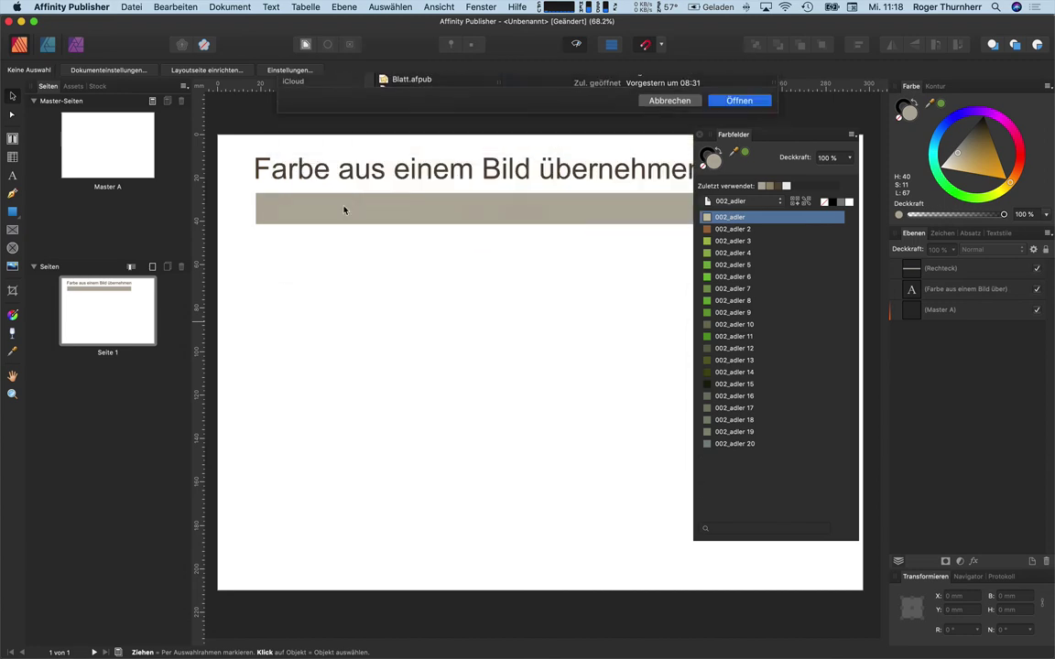
drag(266, 248, 620, 484)
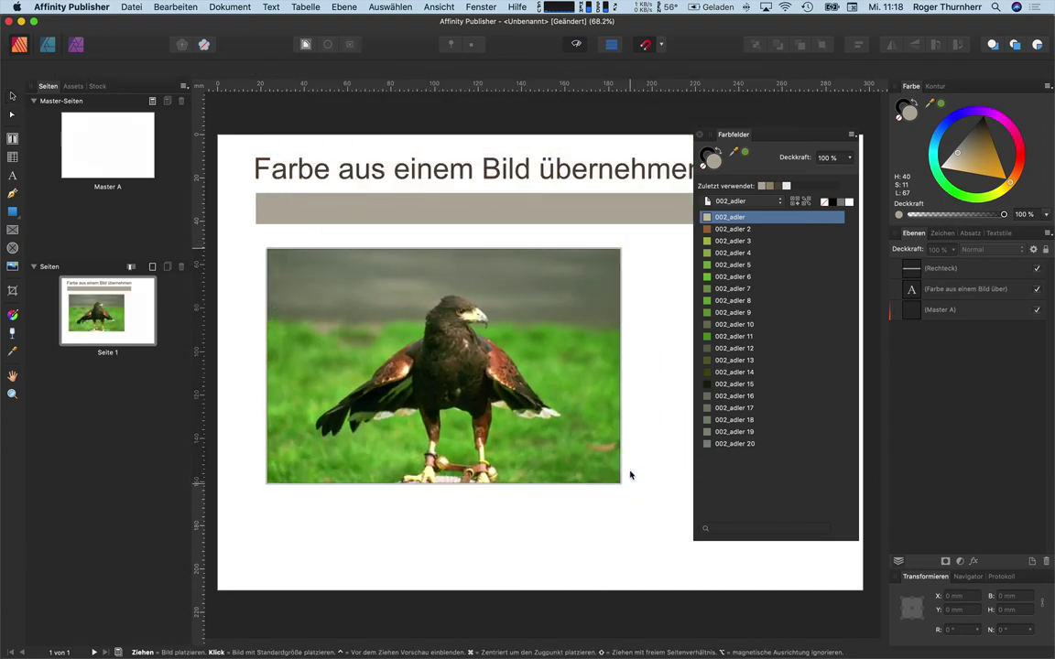
Colour the title greenish-grey 002_adler 10 and the bar green 002_adler 5
click(586, 205)
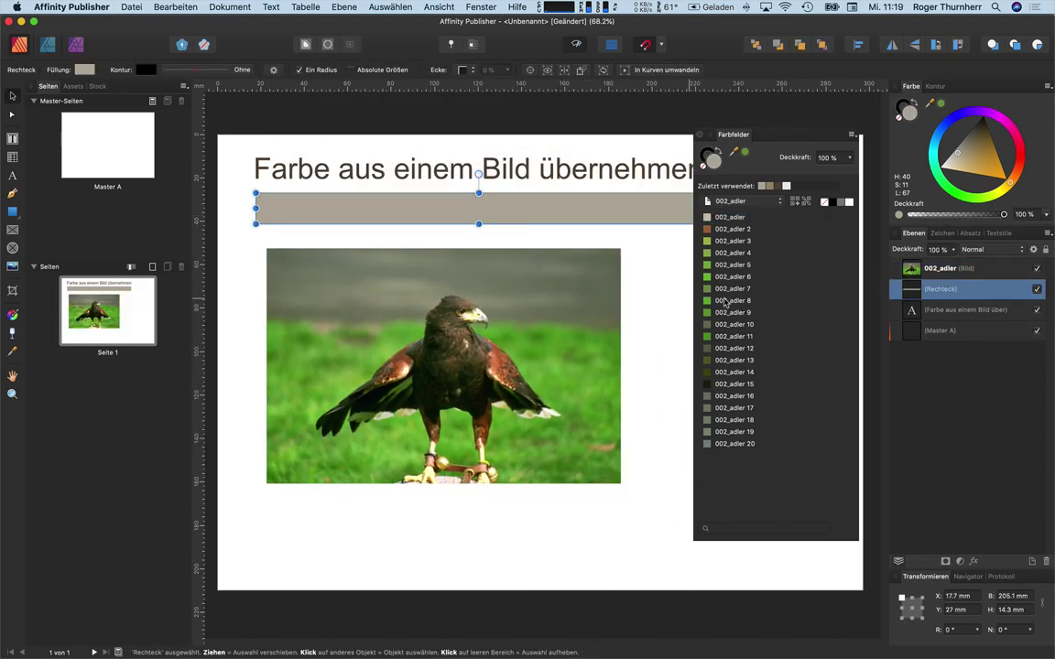
drag(728, 324, 722, 378)
click(734, 336)
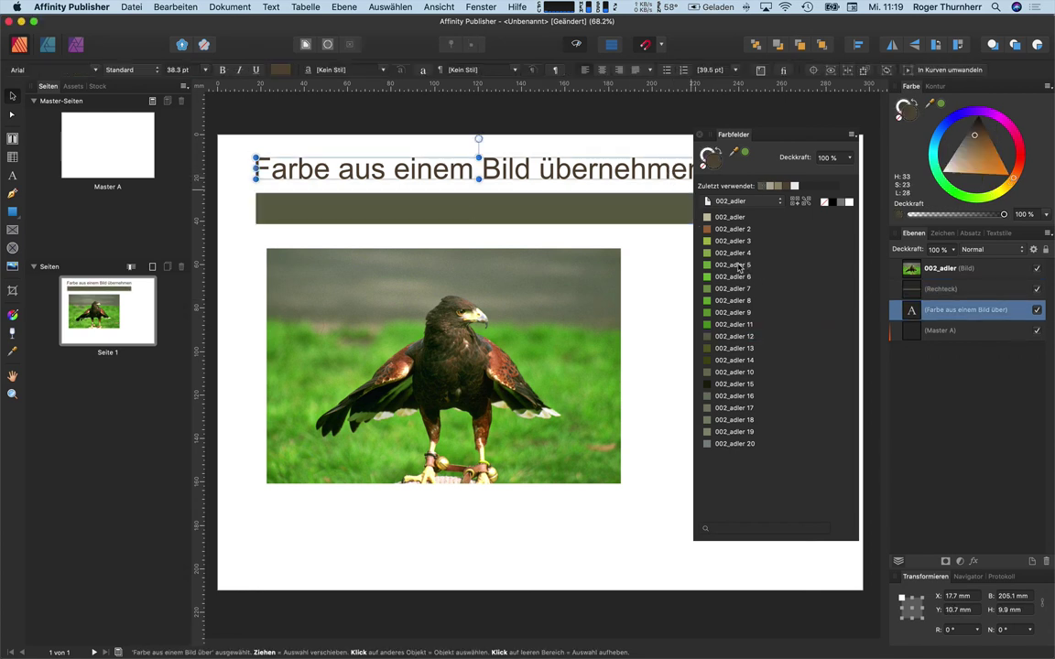
mouse_move(740, 267)
mouse_down()
mouse_move(692, 271)
mouse_move(665, 260)
mouse_up()
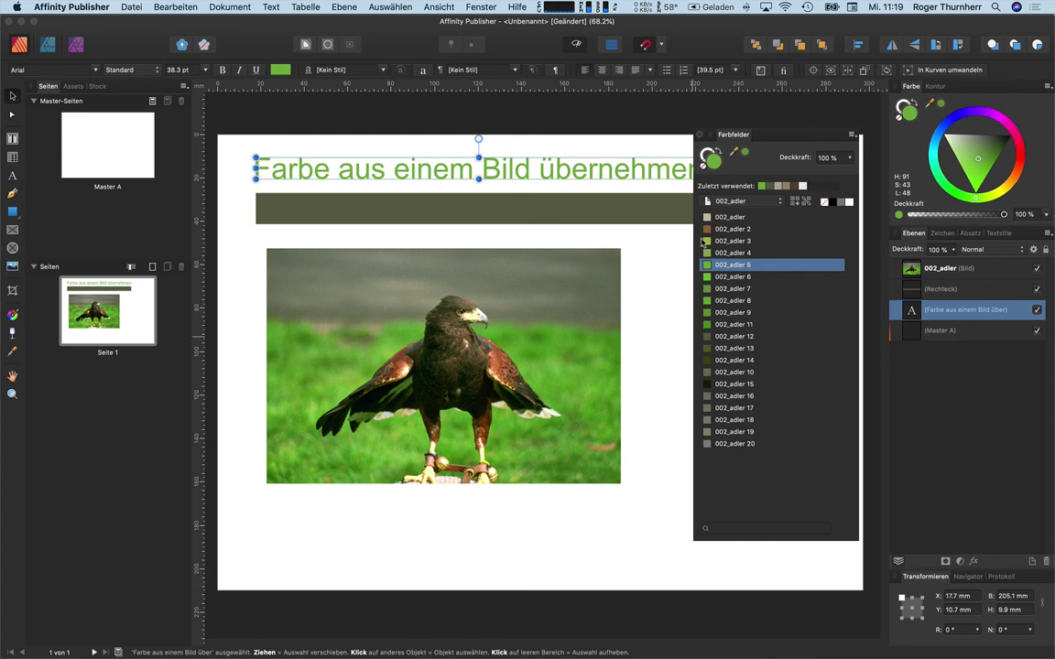
click(732, 385)
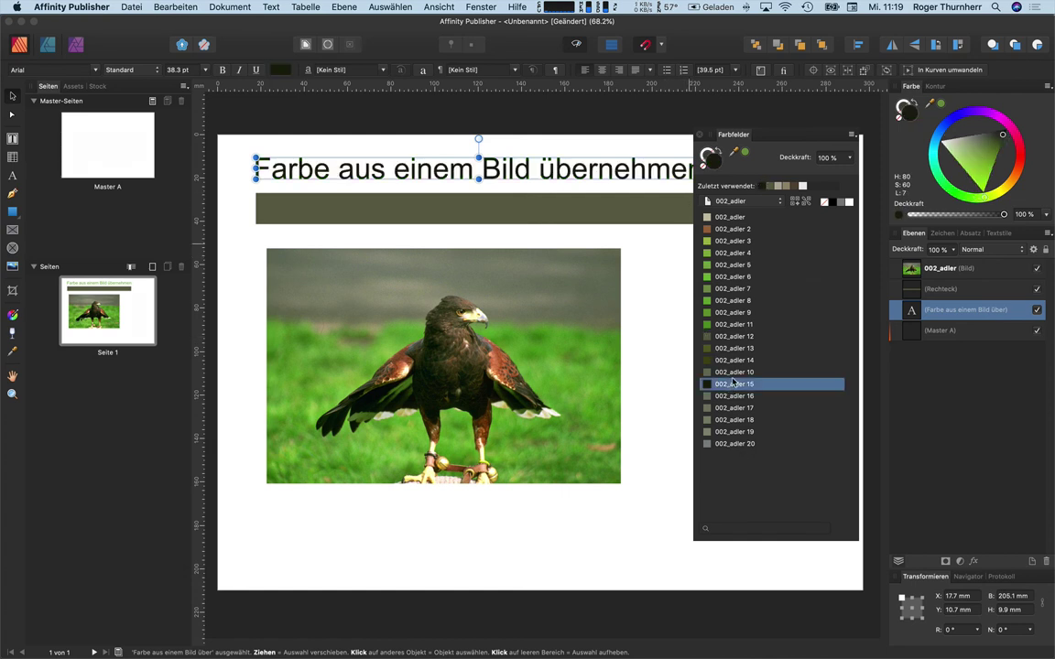
click(733, 371)
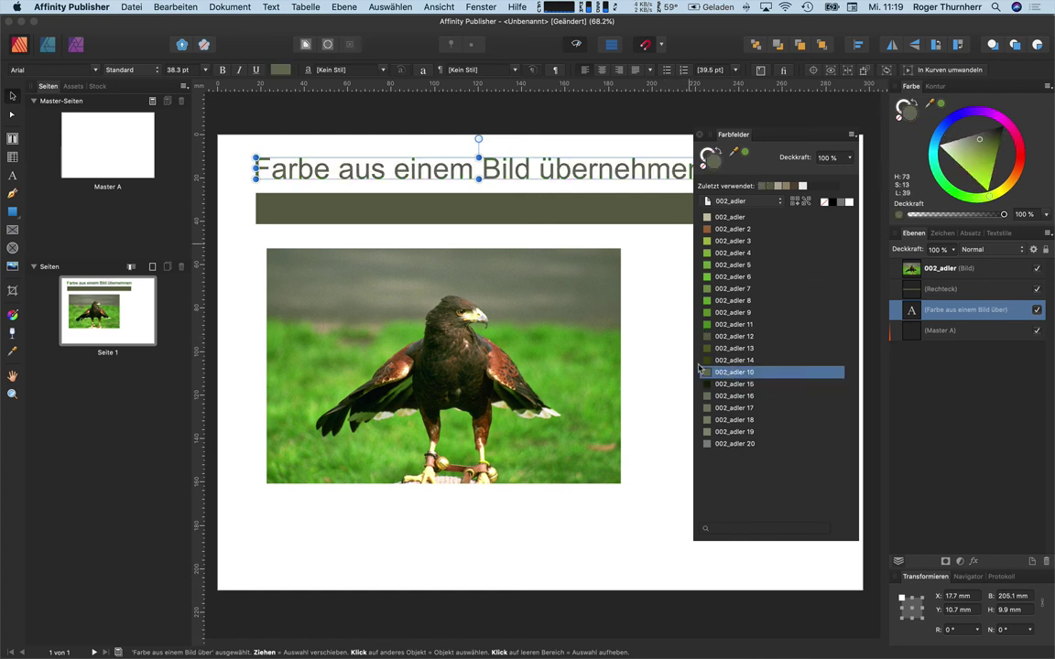
click(619, 215)
click(733, 264)
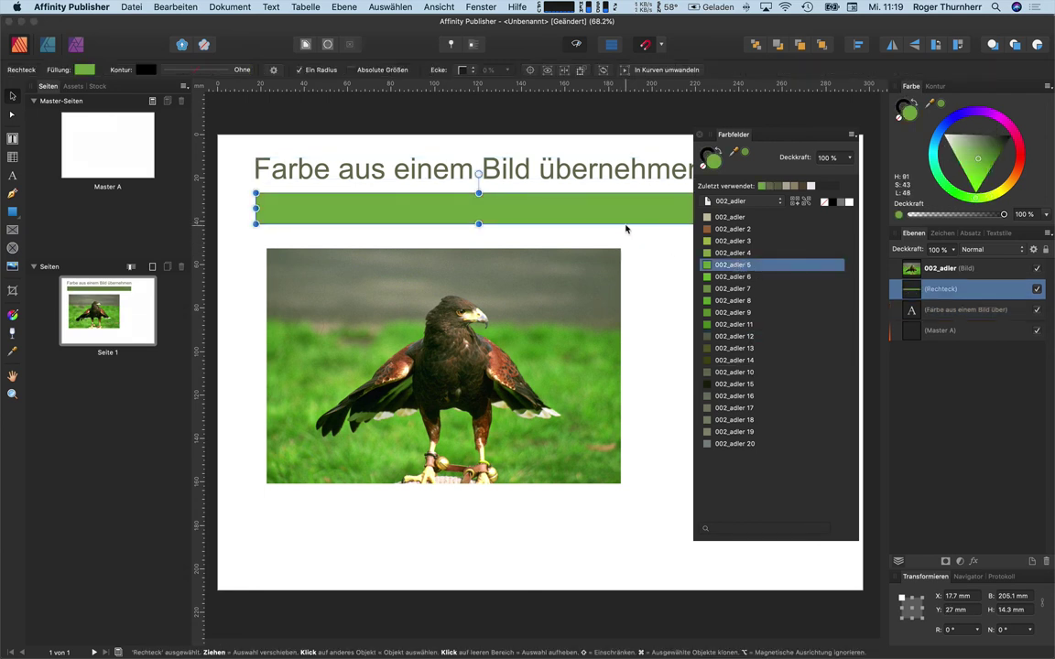
Drag the green bar just below the eagle photo, then shift the photo up toward the title
mouse_move(620, 215)
mouse_down()
mouse_move(593, 494)
mouse_move(601, 485)
mouse_up()
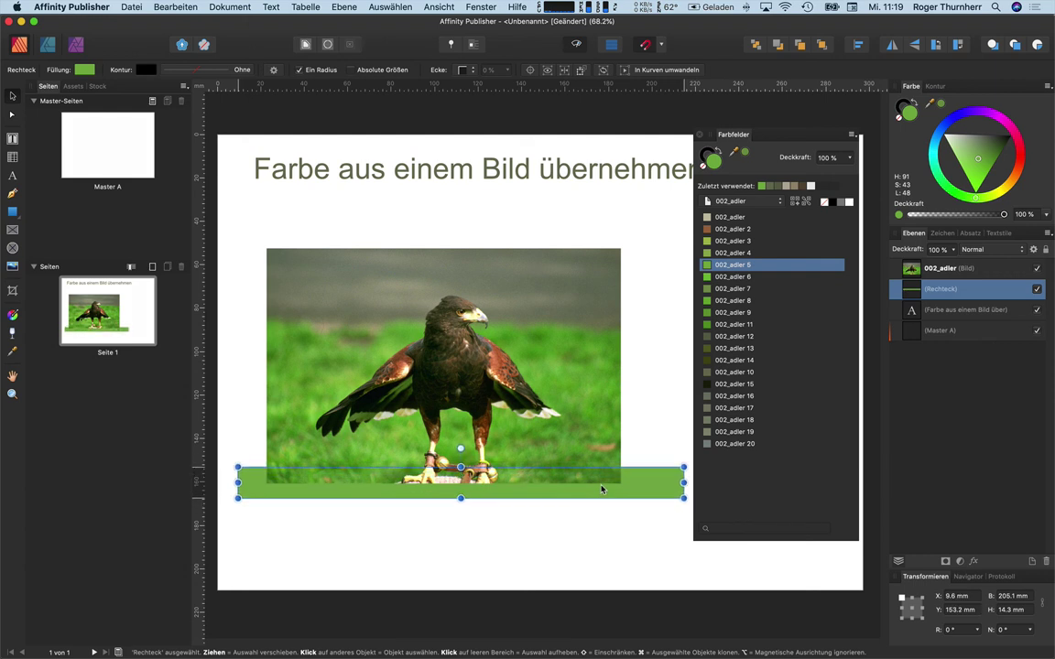
drag(602, 485, 601, 525)
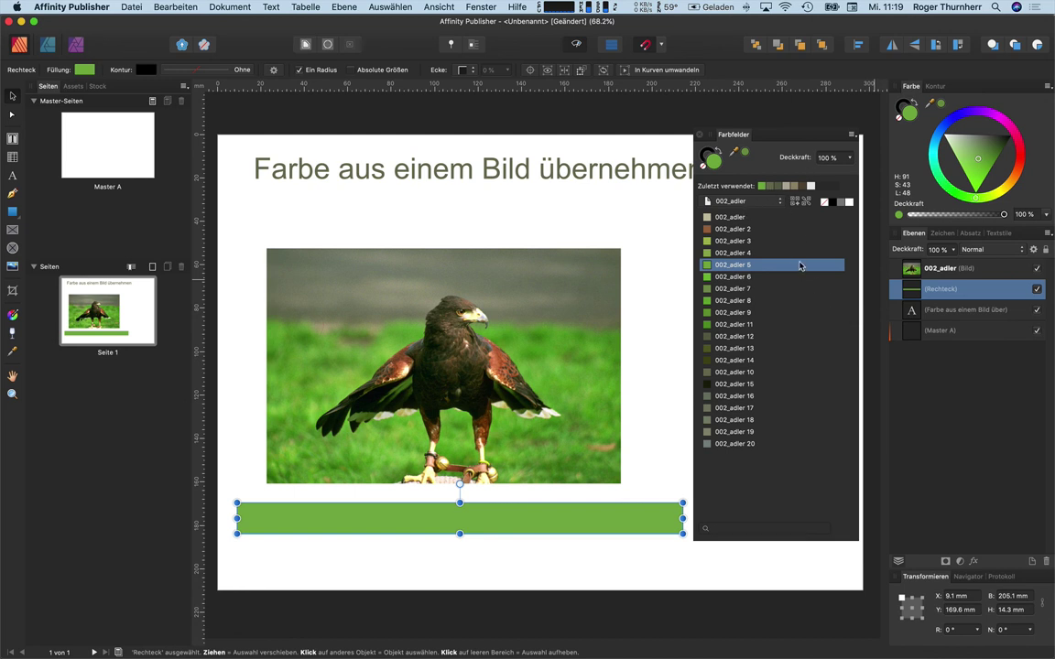
drag(601, 290, 601, 259)
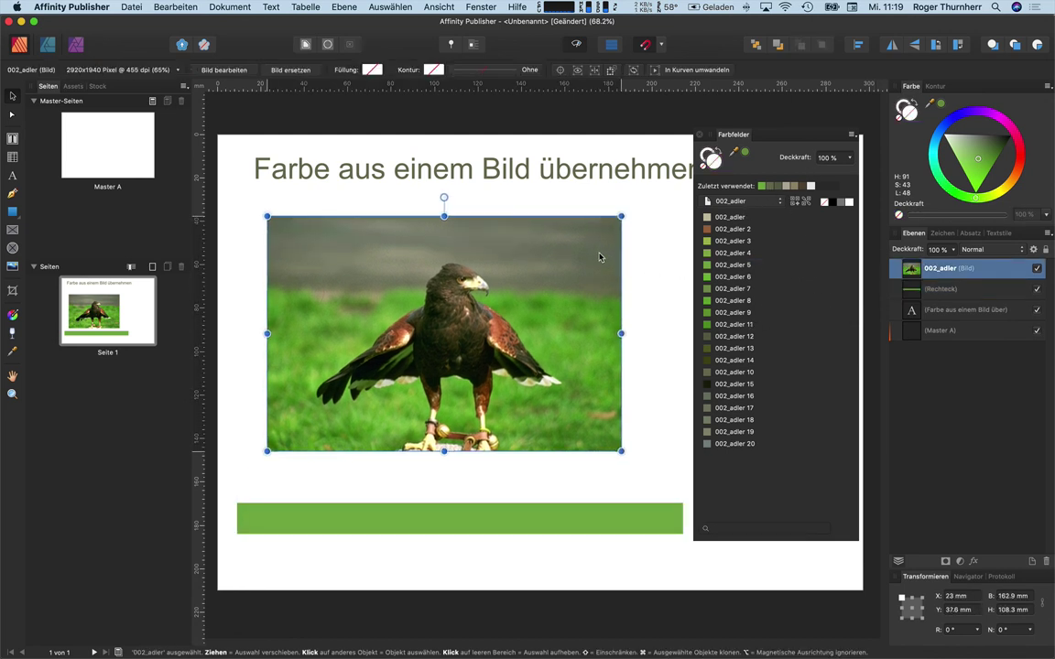